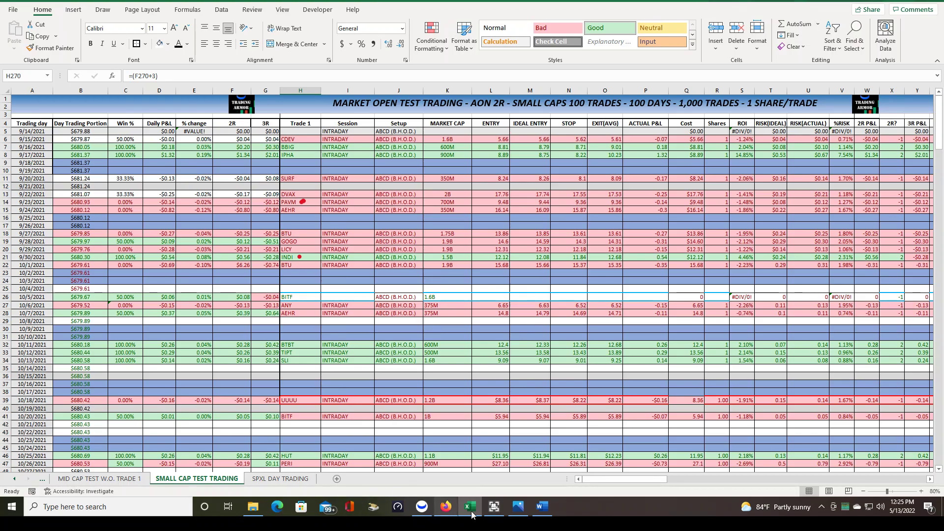
Switch to Word to read the opening pages of the small cap trading plan, and return to the Excel trade log
click(543, 507)
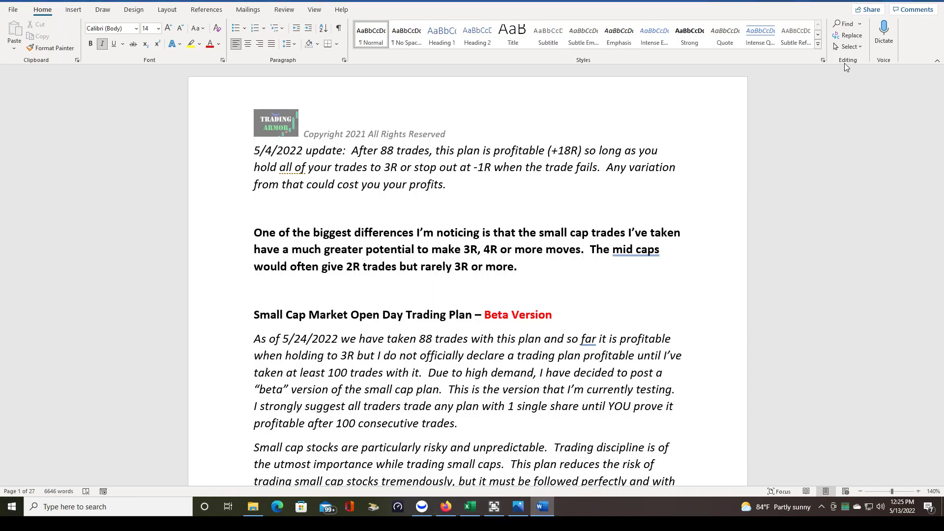
drag(941, 79, 938, 104)
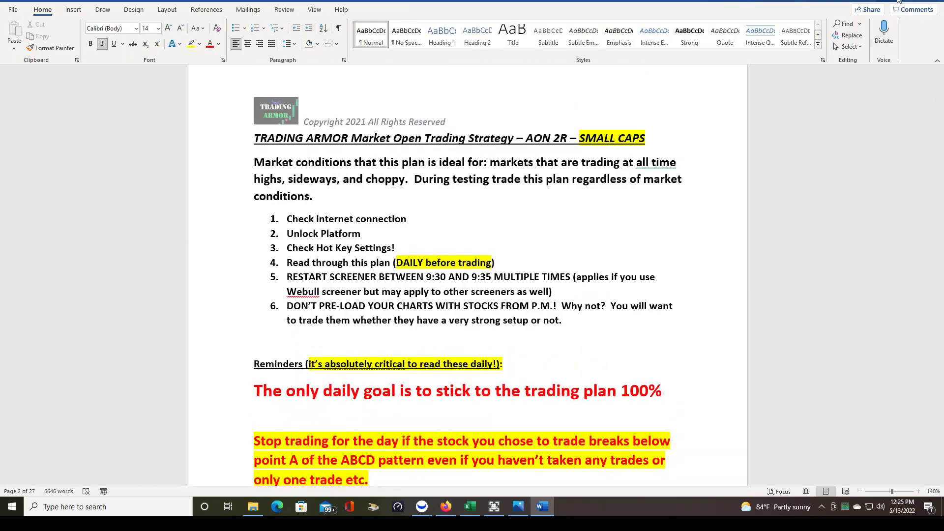
click(896, 0)
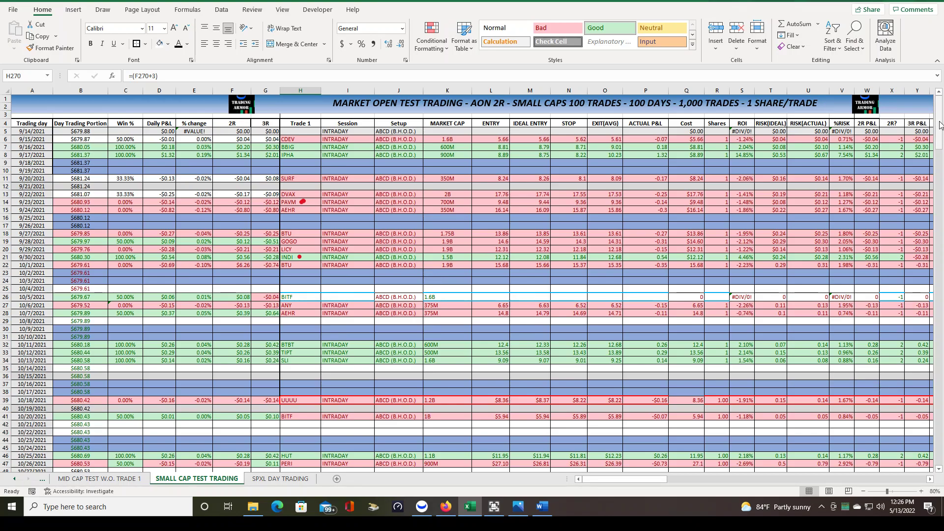
Examine the small cap trade log from its first entries in September 2021 through the April and May 2022 trades
drag(941, 125, 940, 106)
mouse_move(940, 104)
mouse_down()
mouse_move(942, 391)
mouse_move(940, 86)
mouse_up()
drag(942, 128, 940, 379)
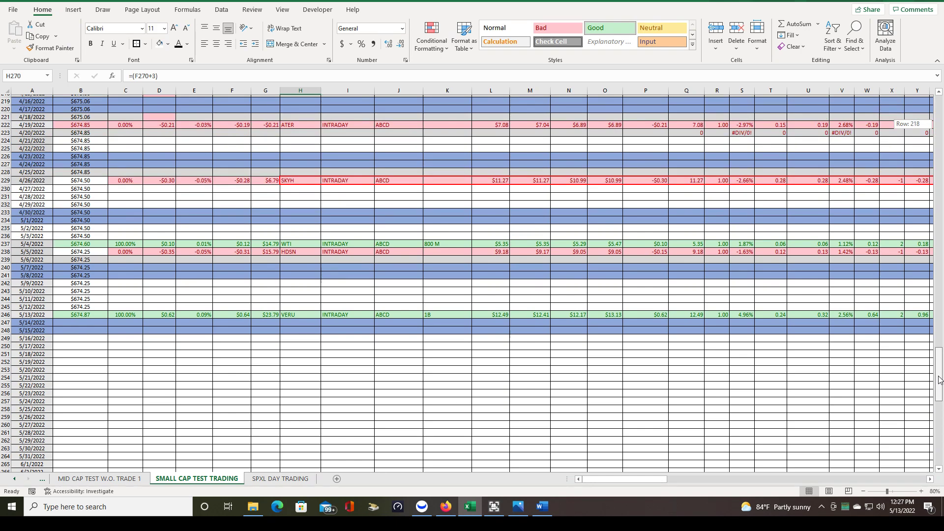
drag(940, 379, 940, 379)
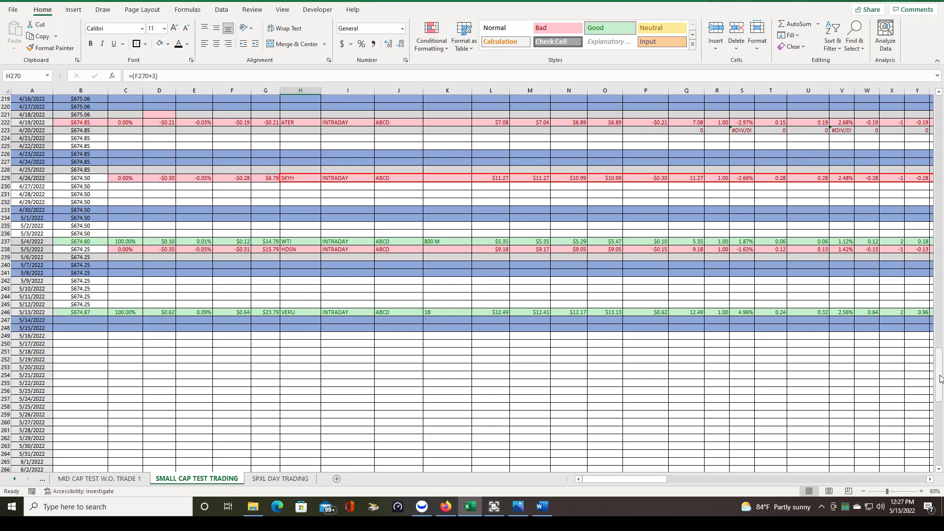
drag(941, 379, 943, 379)
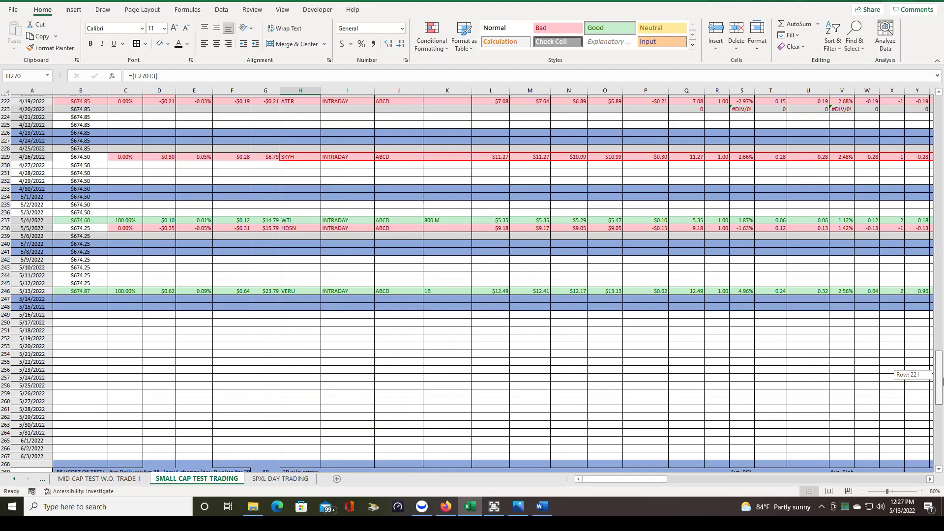
drag(942, 379, 942, 372)
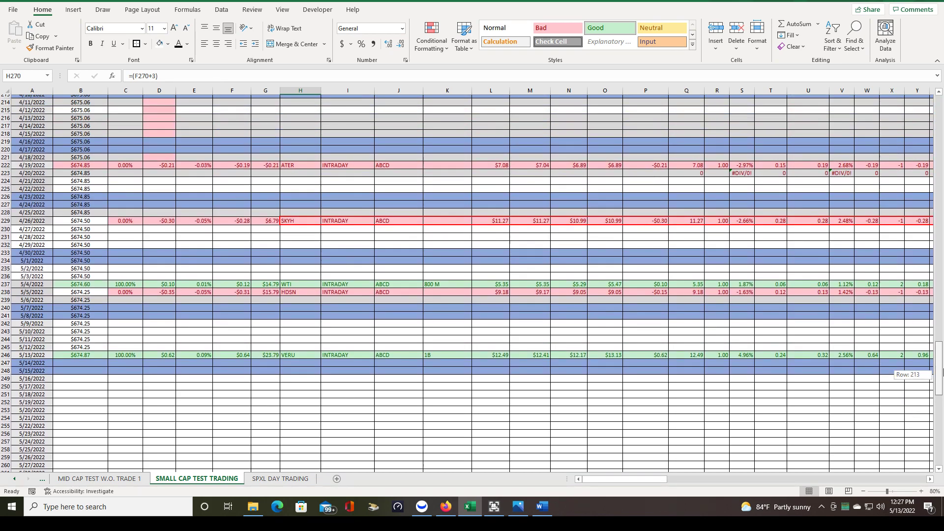
drag(943, 372, 943, 364)
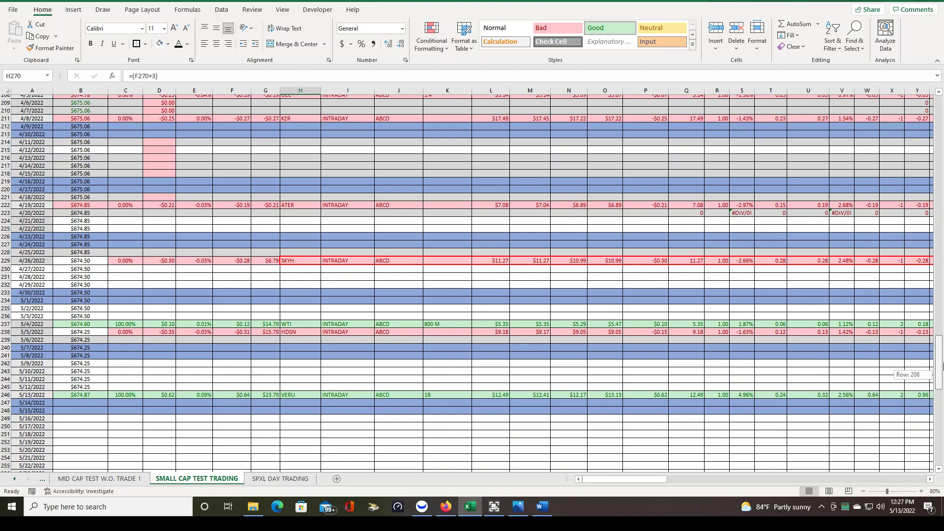
drag(943, 364, 943, 368)
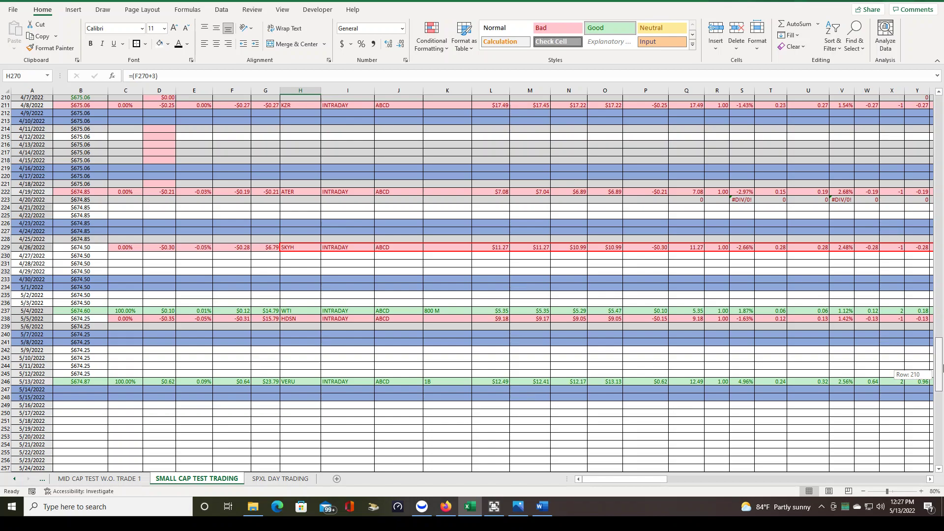
mouse_move(943, 368)
mouse_down()
mouse_move(942, 394)
mouse_move(943, 345)
mouse_move(943, 383)
mouse_up()
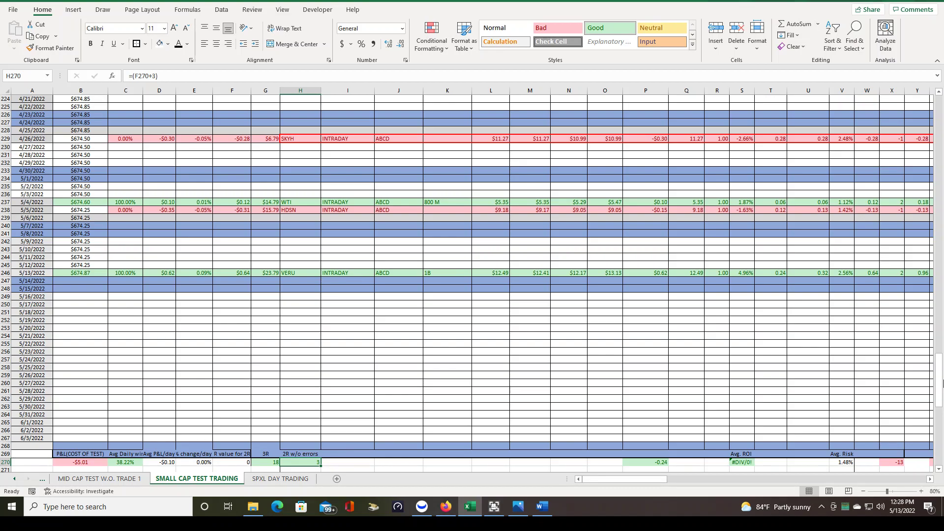
Review the spring 2022 trades and the summary tables below the log, selecting the number of intraday trades in C275
drag(942, 389, 942, 360)
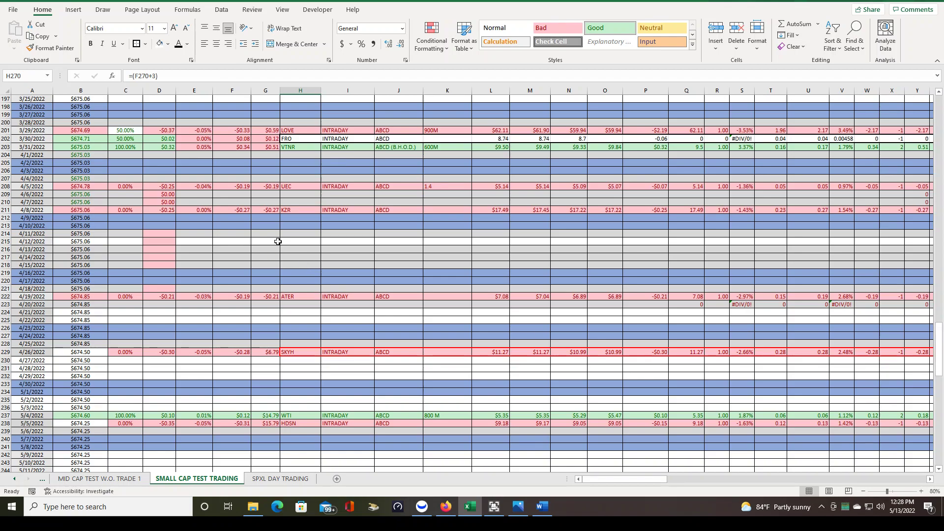
drag(936, 332, 935, 343)
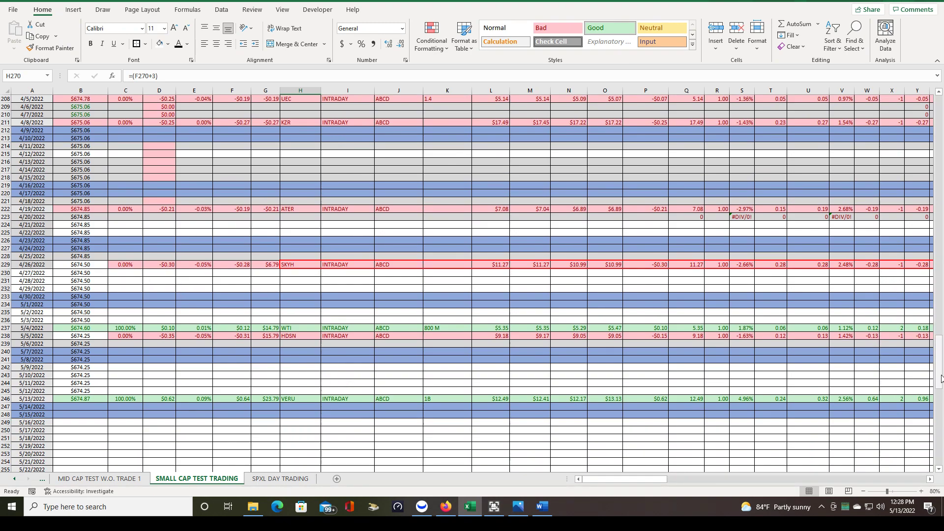
drag(942, 378, 940, 399)
scroll(940, 400, down, 2)
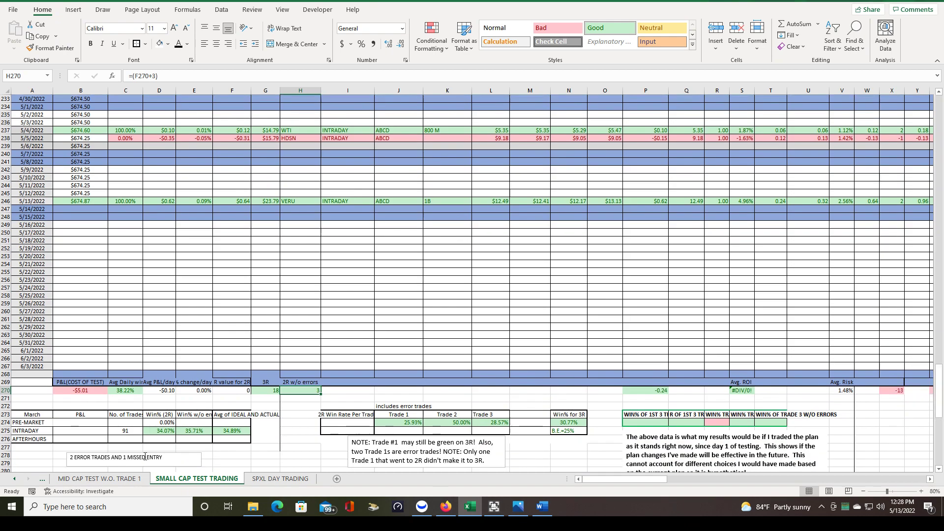
click(120, 431)
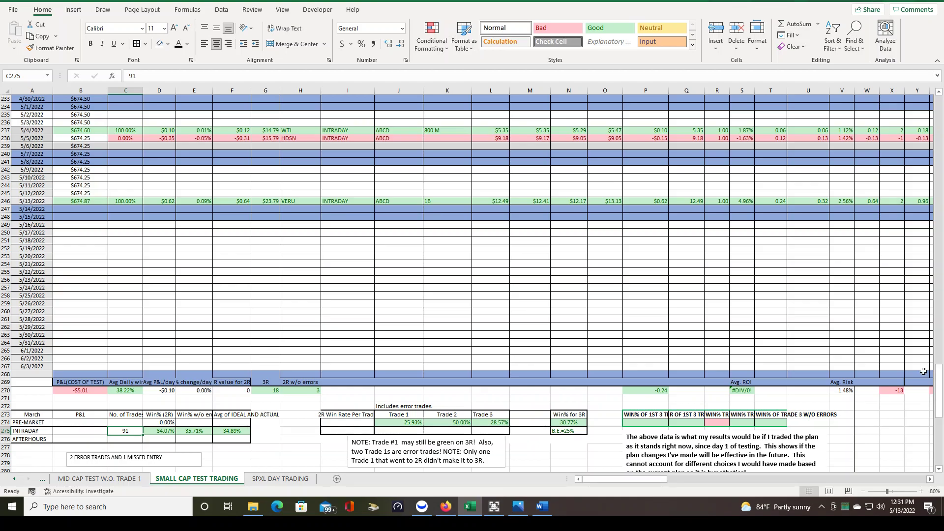
Select the 9/30/2021 INDI trade row and review the Trade 1 3R results through to the totals row
drag(941, 388, 940, 364)
drag(929, 132, 939, 99)
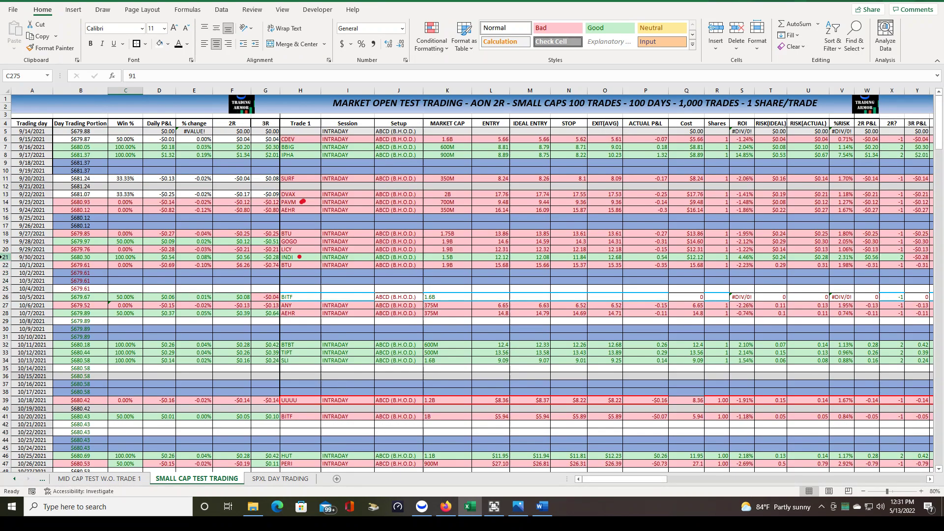
click(5, 257)
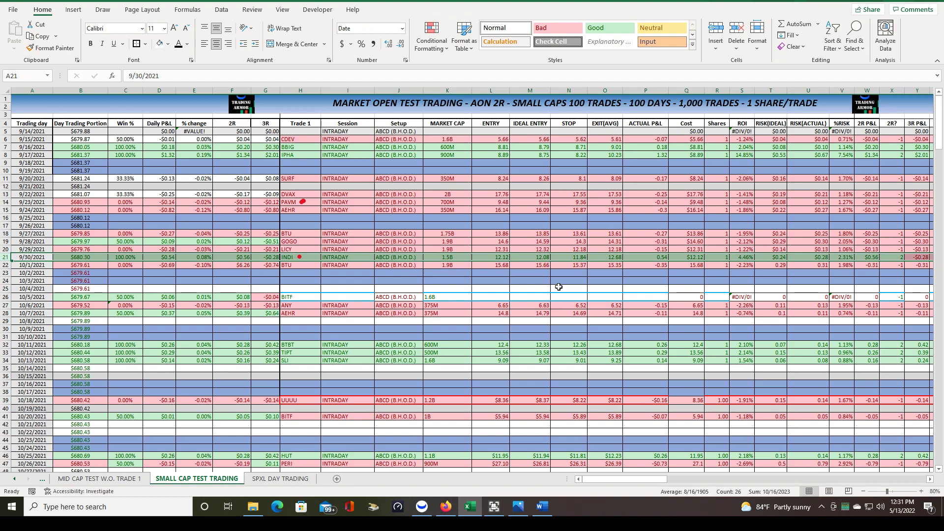
drag(626, 480, 642, 480)
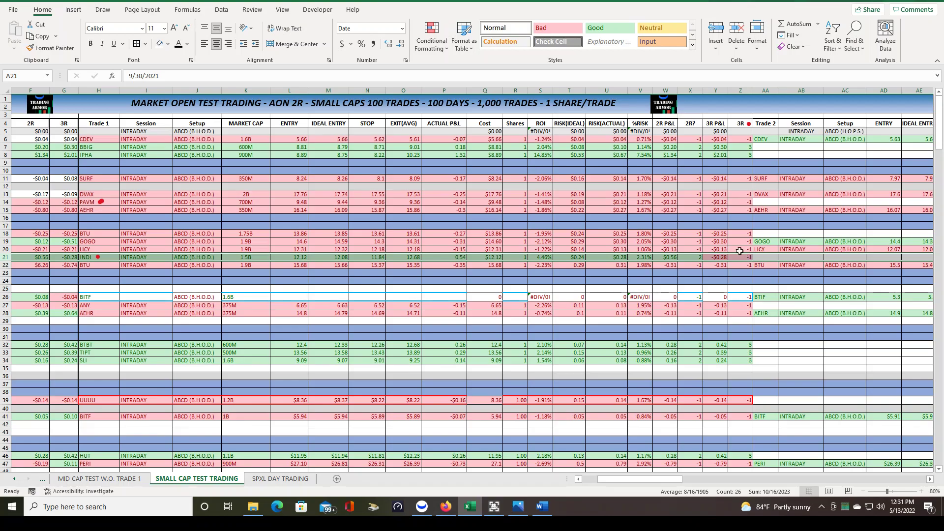
drag(938, 126, 737, 317)
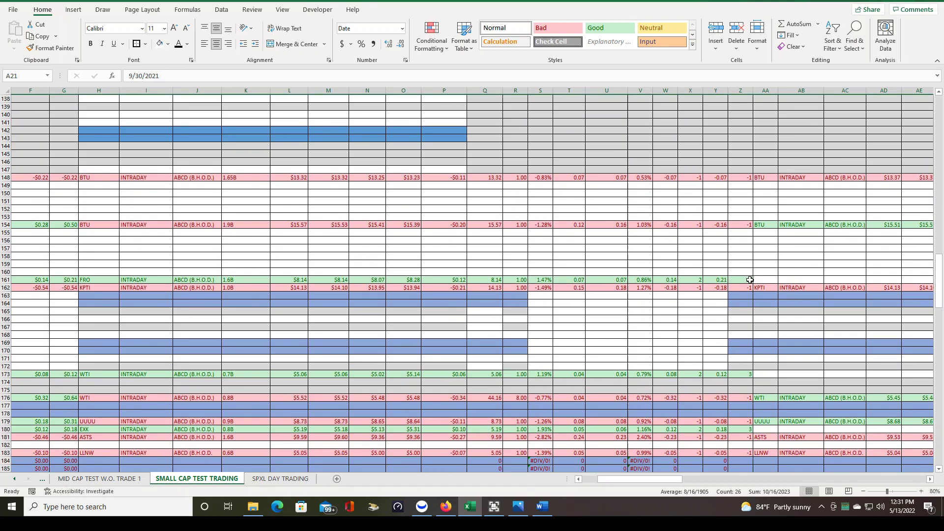
drag(940, 290, 941, 397)
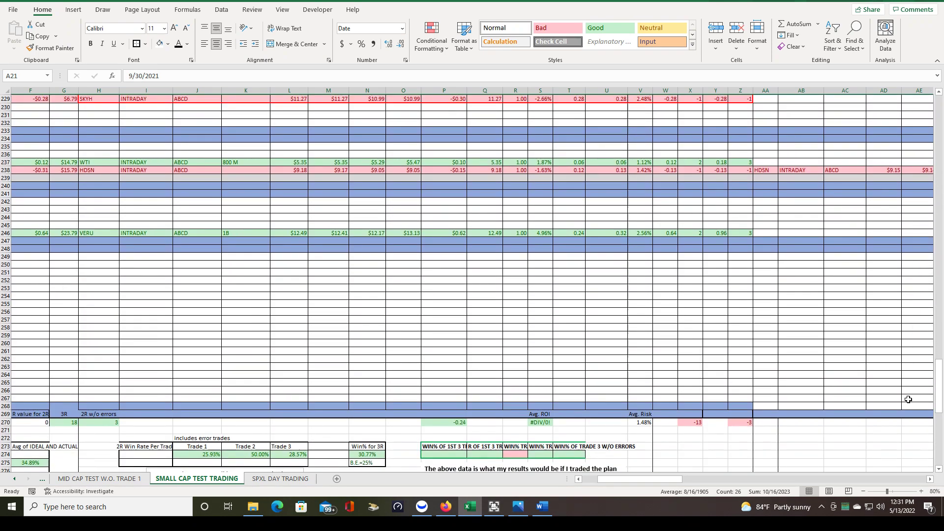
Review the Trade 2 columns from the first entries to the end and inspect their 2R and 3R totals in AP270 and AR270
drag(666, 479, 712, 479)
drag(941, 359, 941, 99)
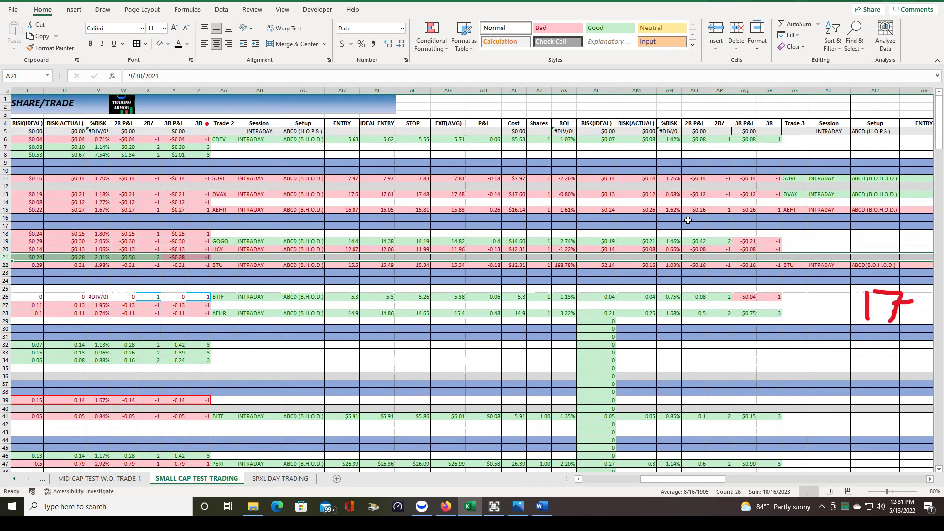
drag(664, 479, 679, 479)
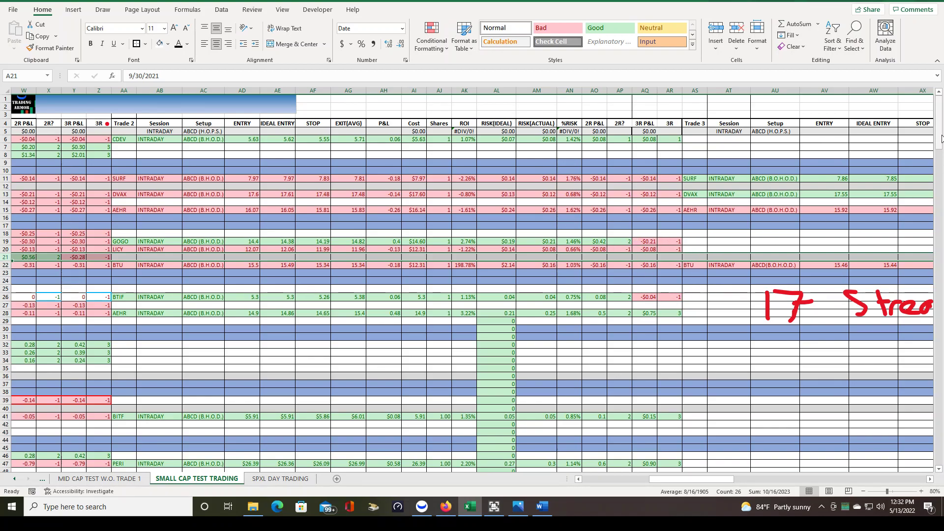
drag(940, 135, 940, 330)
scroll(585, 243, down, 5)
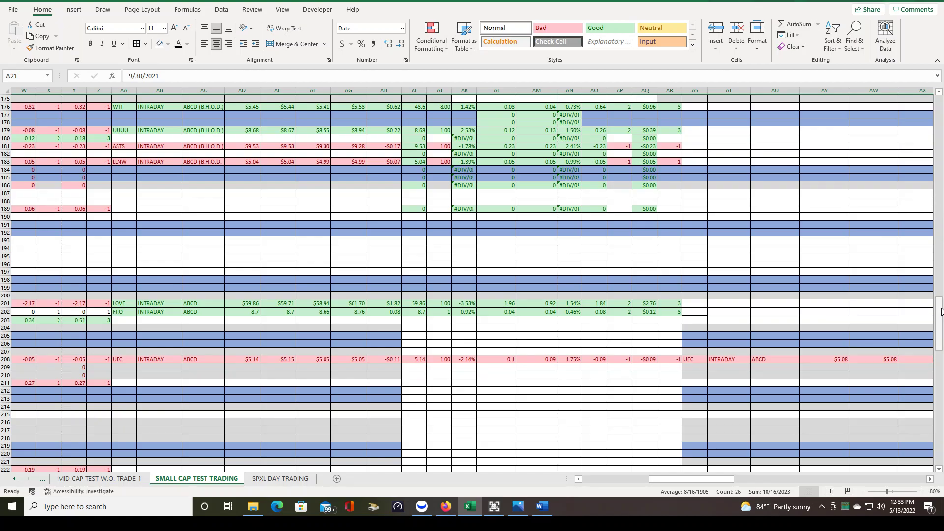
drag(941, 310, 942, 409)
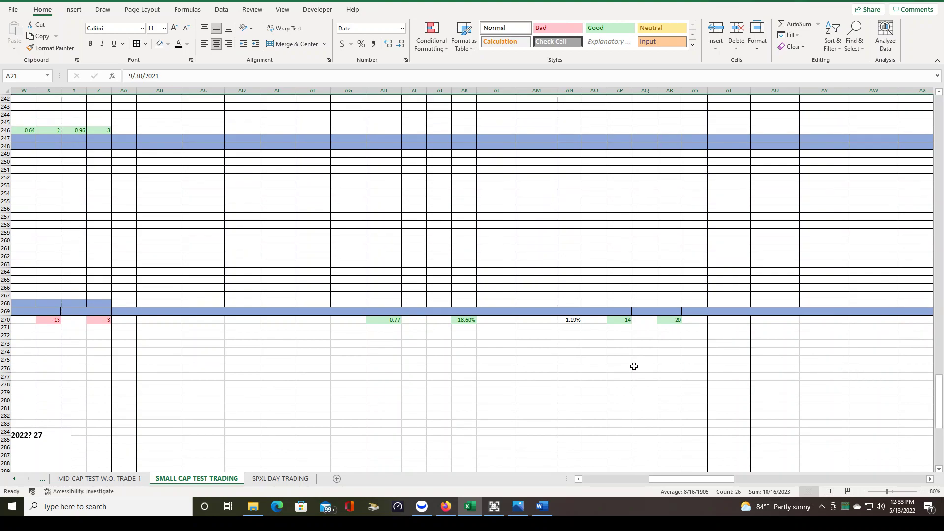
click(619, 320)
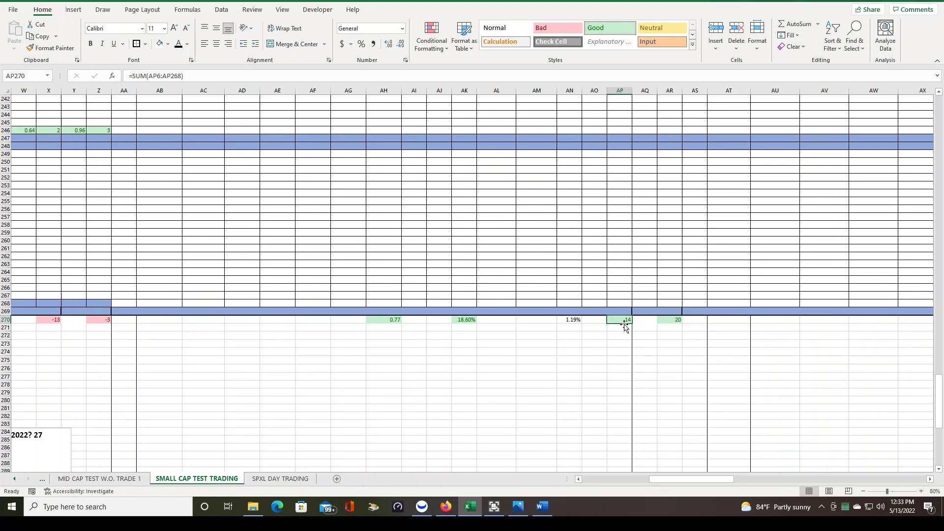
click(672, 320)
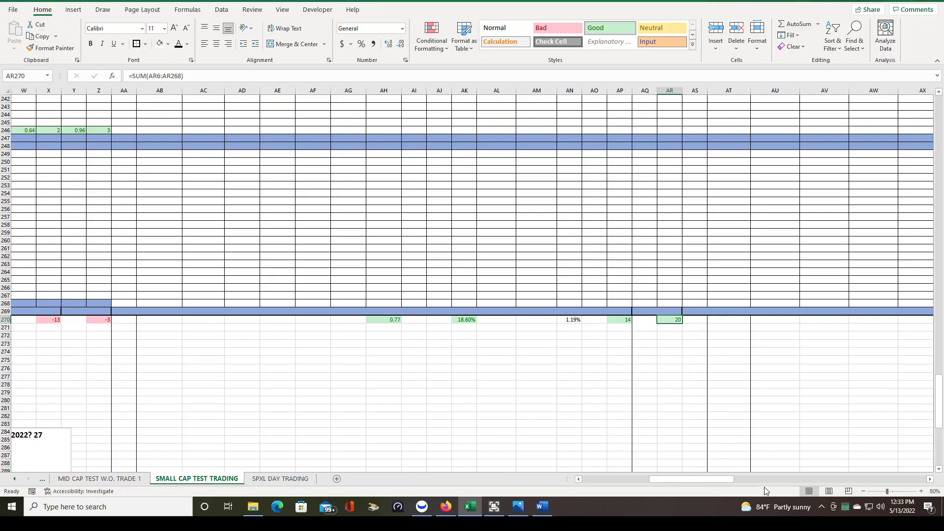
Inspect the Trade 1 2R and 3R totals in cells X270 and Z270
drag(724, 479, 689, 480)
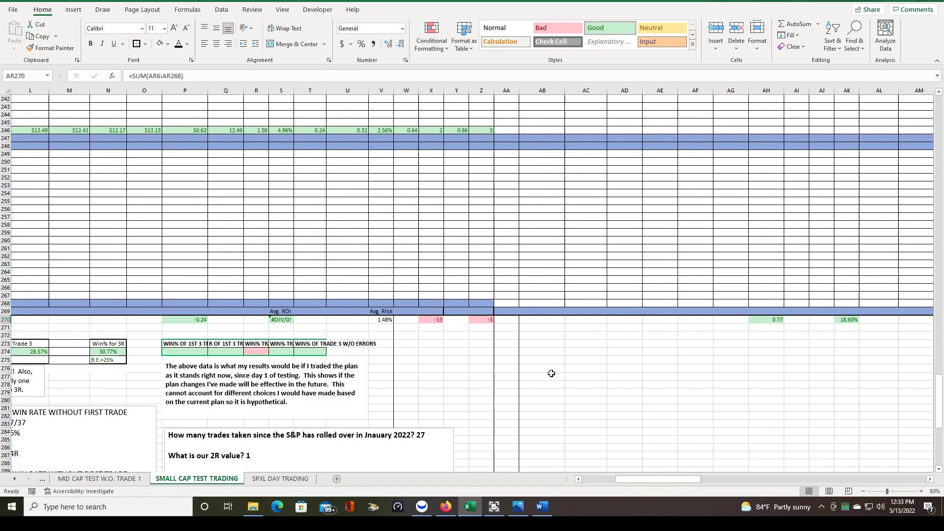
click(428, 319)
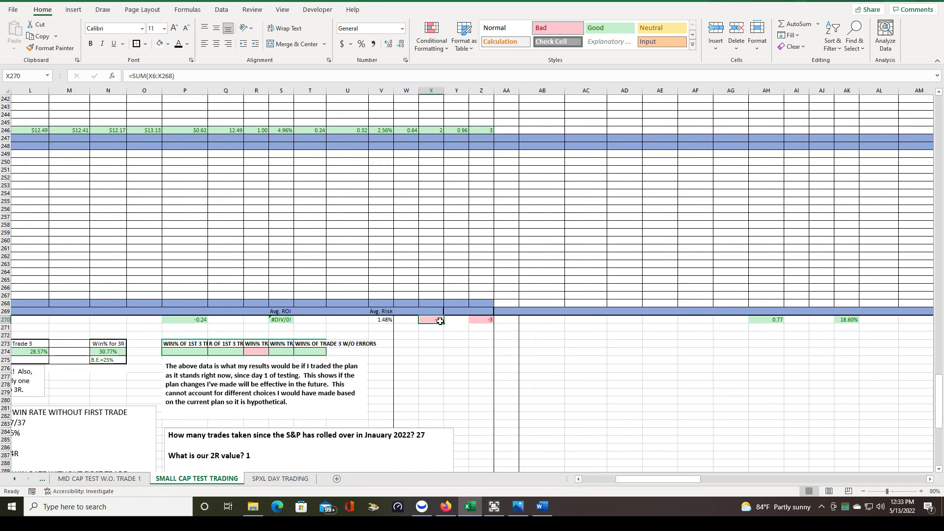
click(482, 319)
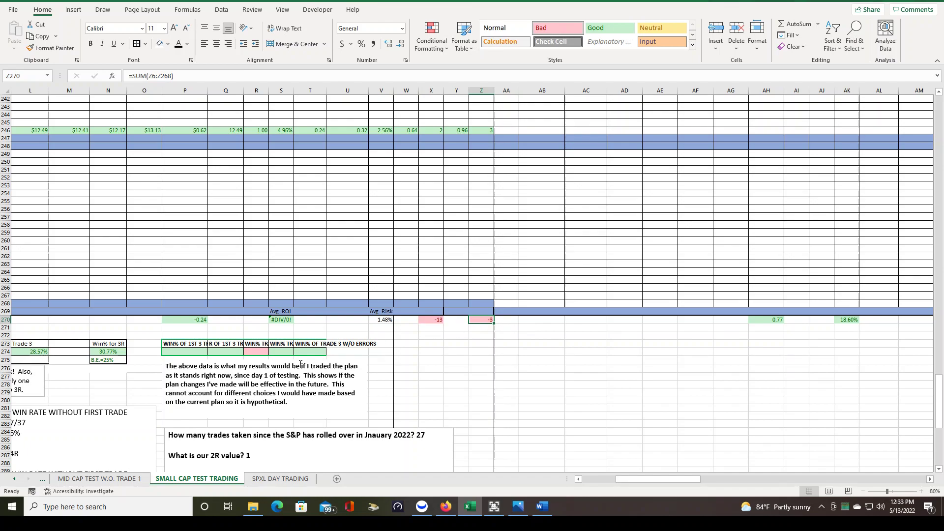
Check the Trade 1 2R win rate formula in J274 against the Trade 1 3R total in Z270
drag(685, 479, 674, 483)
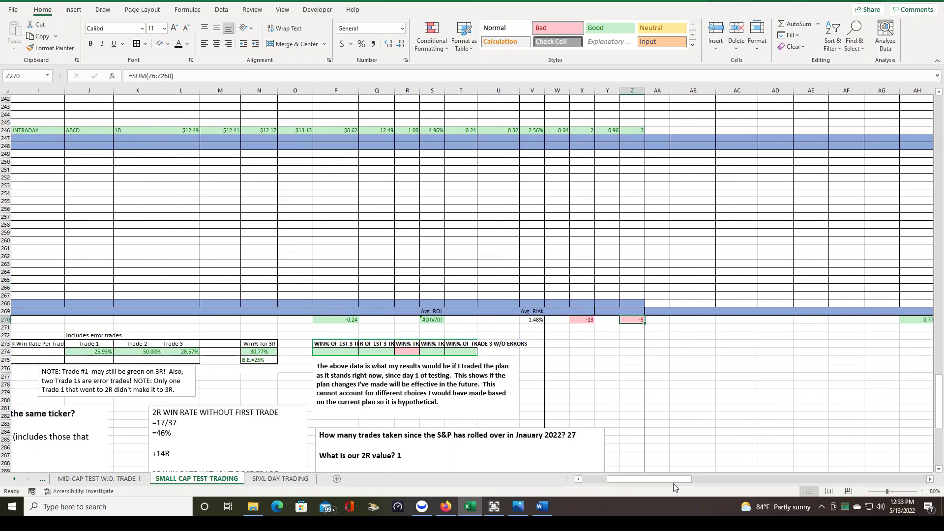
click(101, 353)
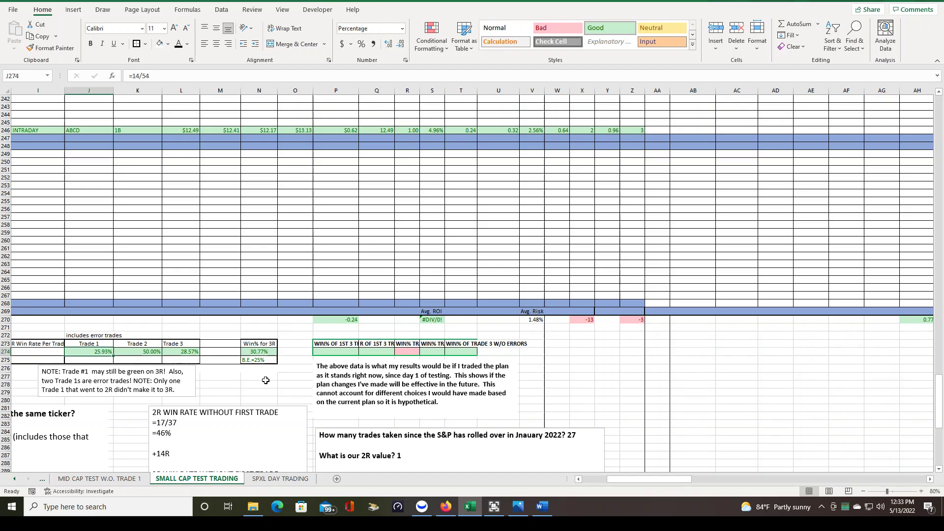
click(633, 320)
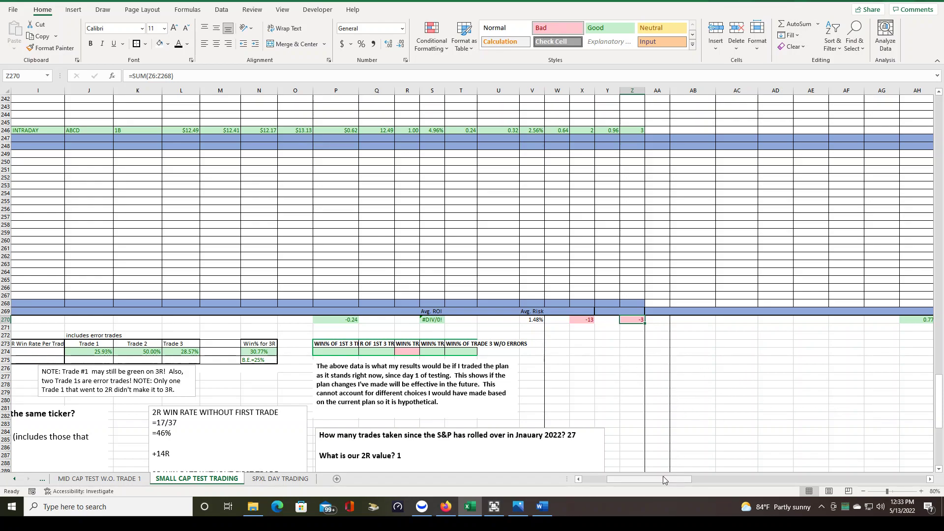
Review the Trade 3 columns from the first entries to their 2R and 3R totals, and return to the summary tables below the log
drag(666, 479, 702, 477)
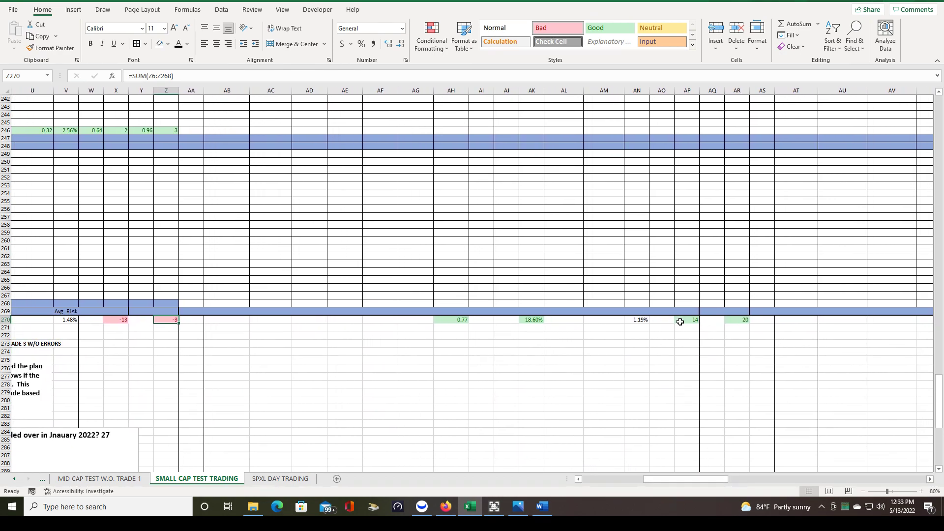
drag(704, 477, 767, 479)
drag(933, 372, 939, 98)
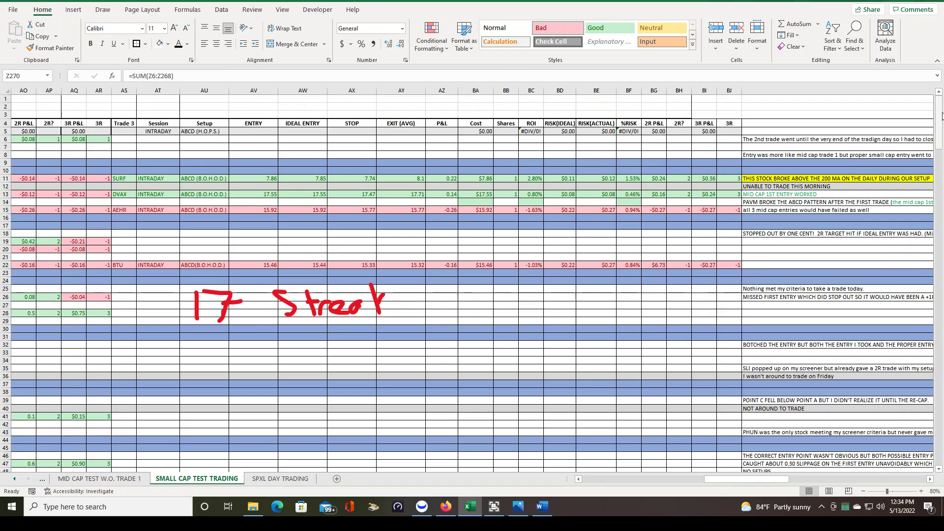
drag(941, 139, 942, 208)
drag(943, 309, 941, 424)
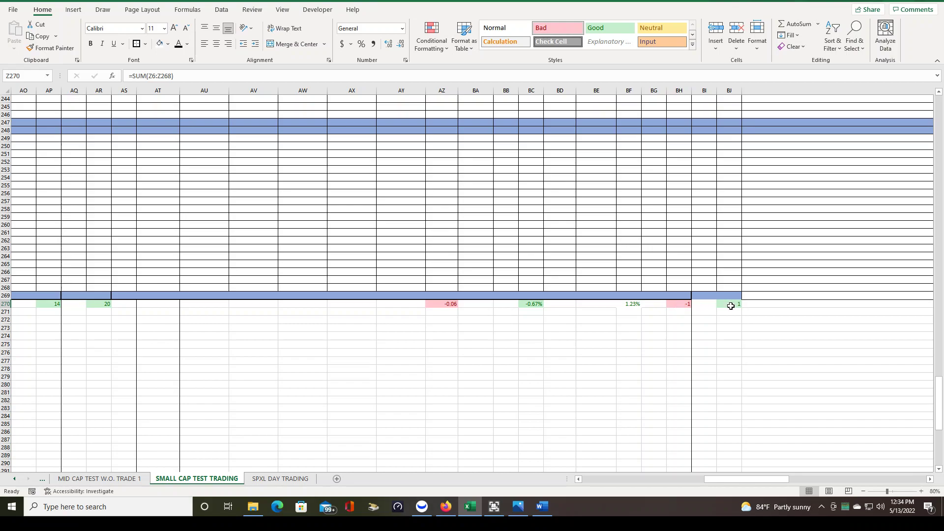
drag(750, 481, 508, 480)
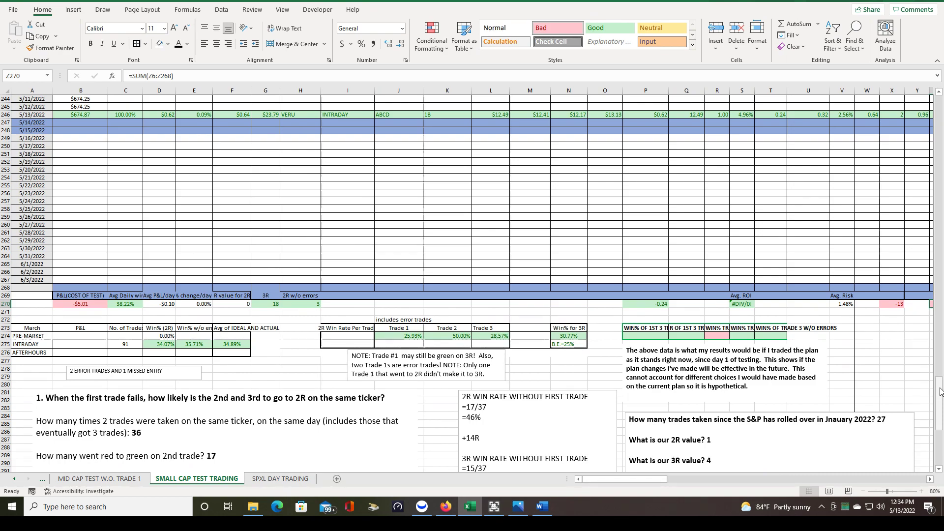
Set the Trade 1 2R win rate formula in J274 to =13/54
drag(941, 391, 940, 397)
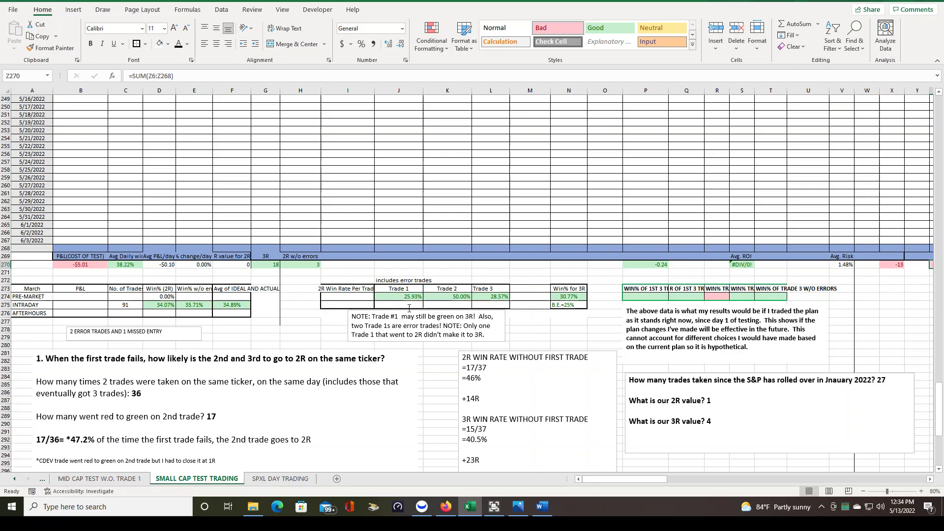
click(394, 296)
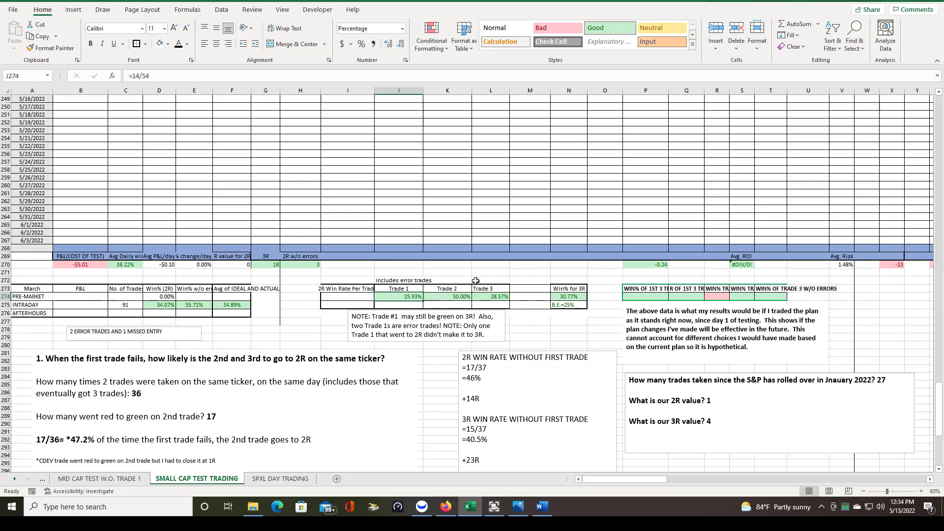
click(139, 76)
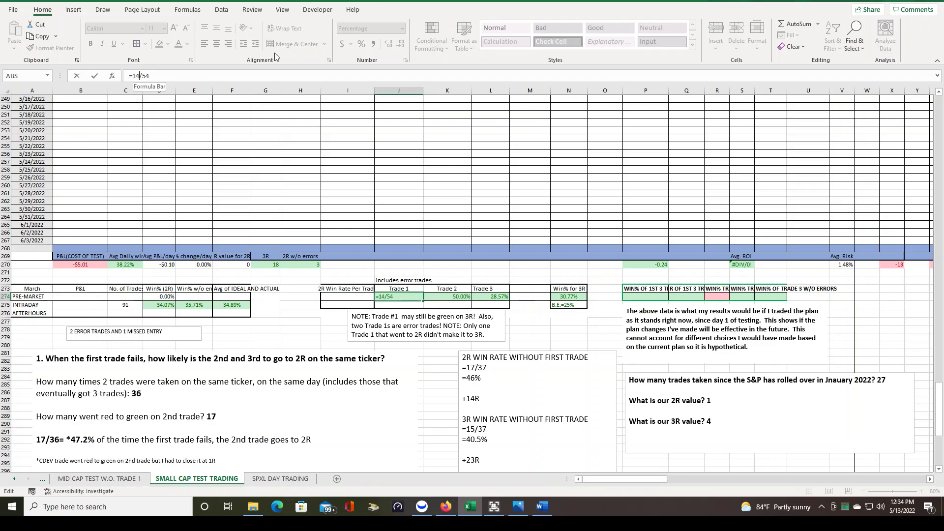
key(BackSpace)
text(3)
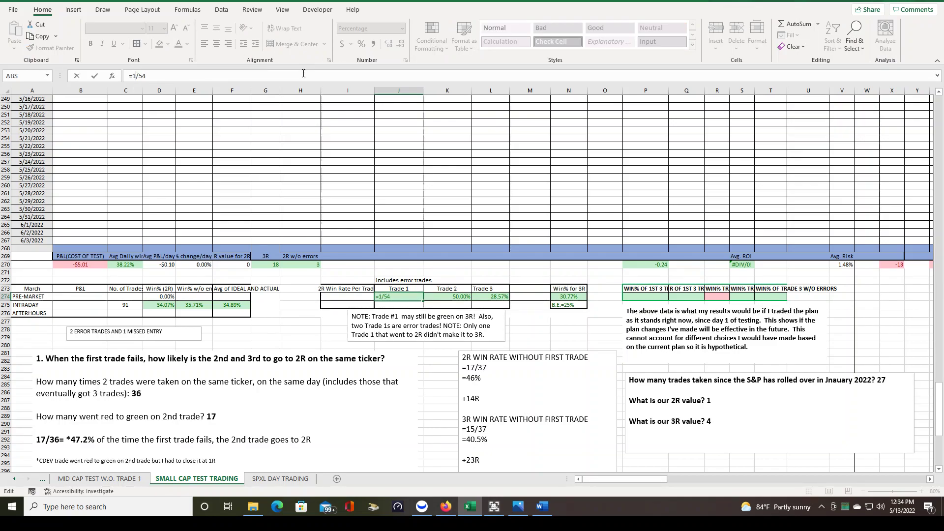
key(Return)
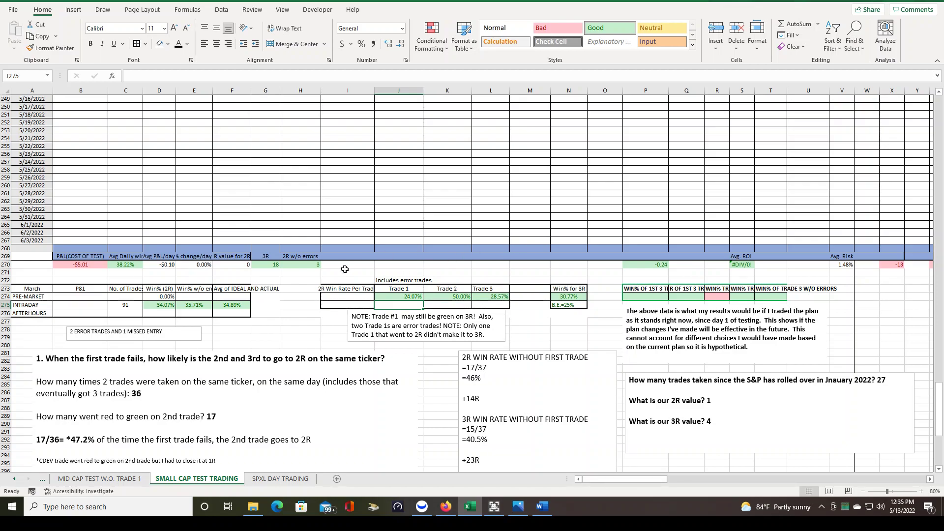
Restore the Trade 1 2R win rate formula in J274 to =14/54
click(408, 297)
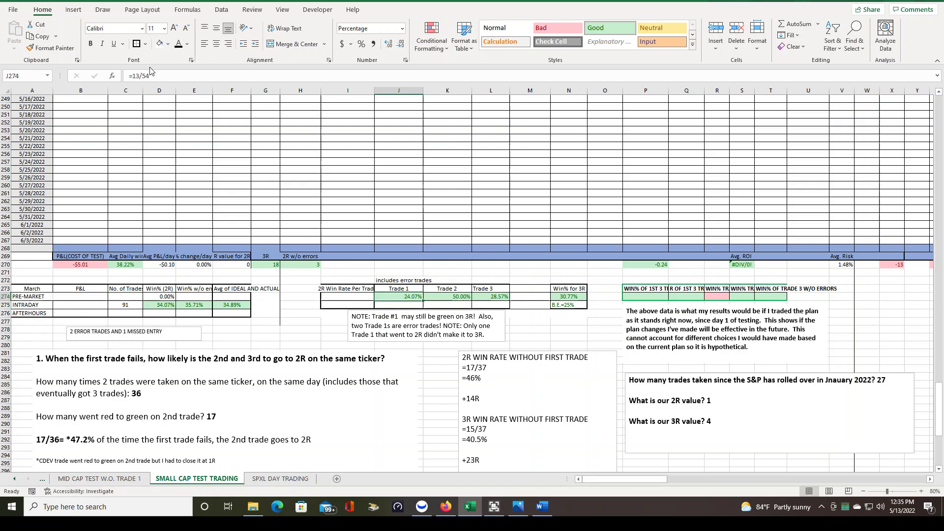
click(135, 77)
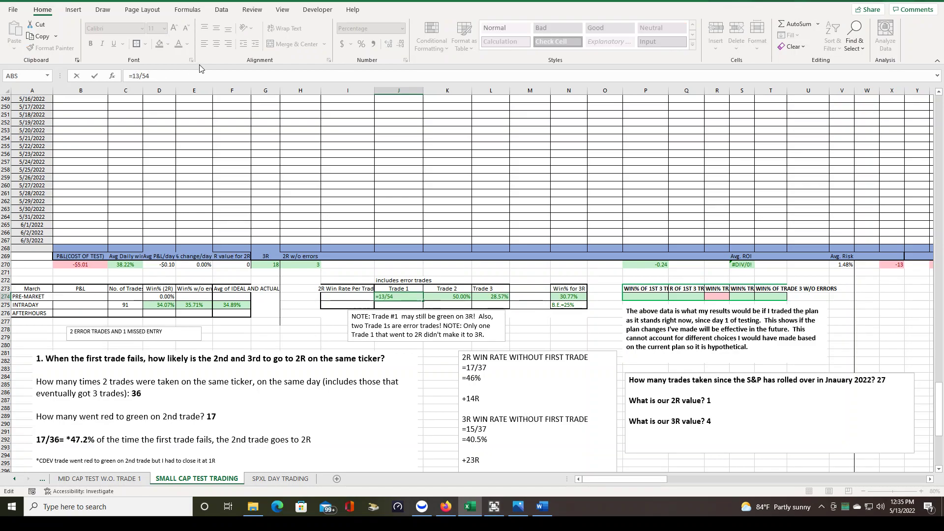
key(Delete)
text(4)
scroll(942, 417, down, 3)
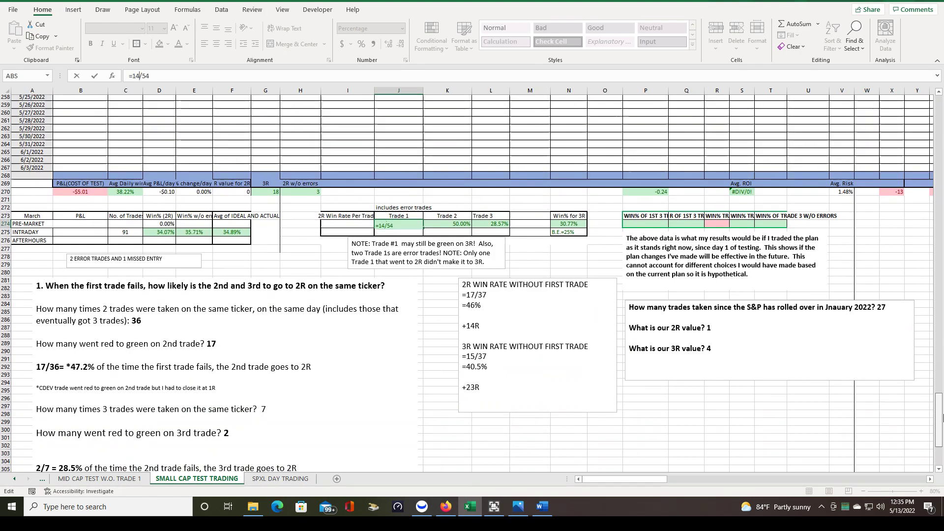
click(530, 265)
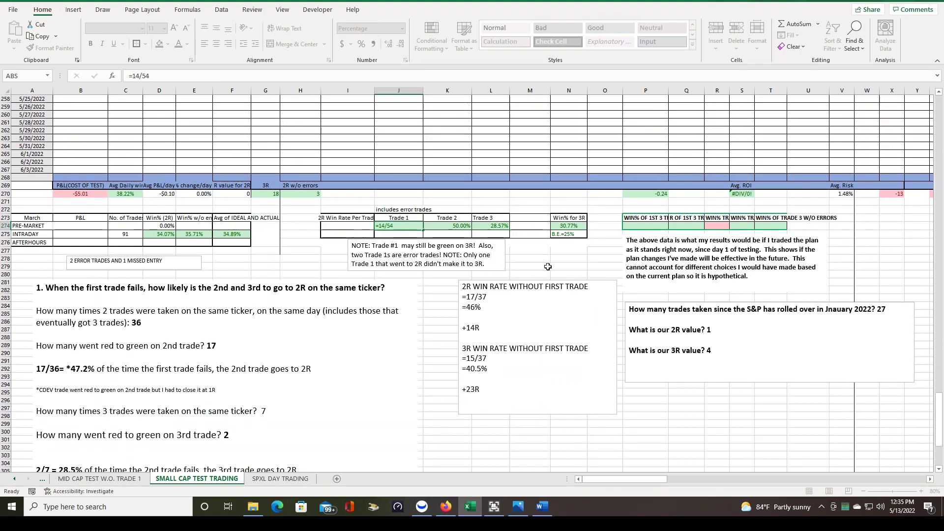
Inspect the formulas behind the overall 2R and 3R totals in F270 and G270
click(575, 332)
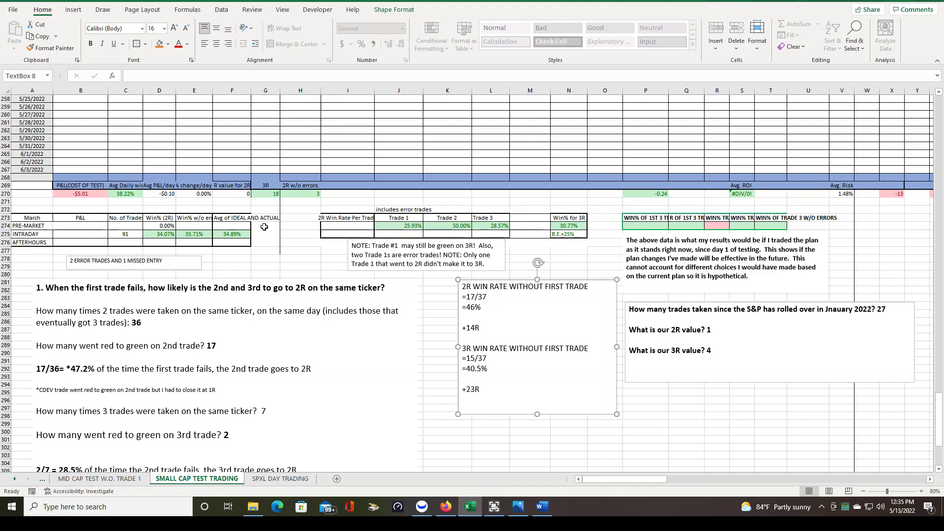
click(227, 196)
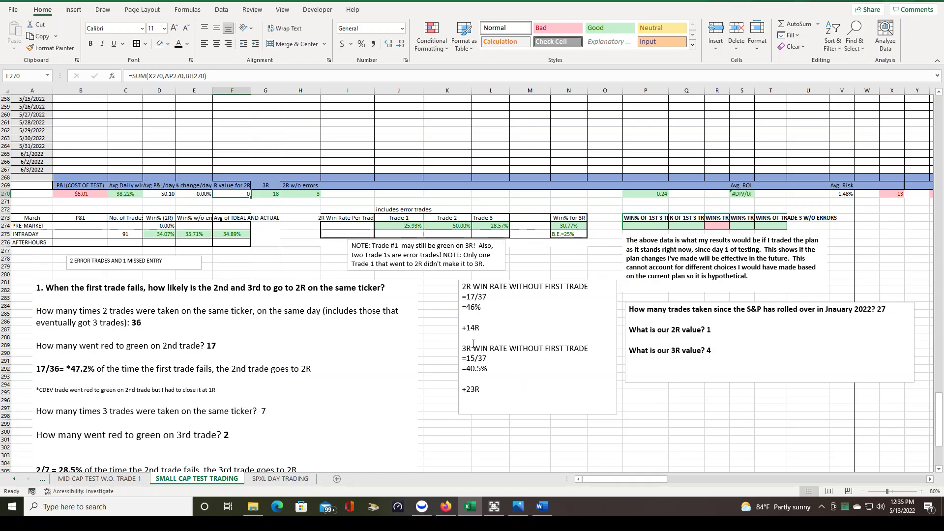
click(260, 193)
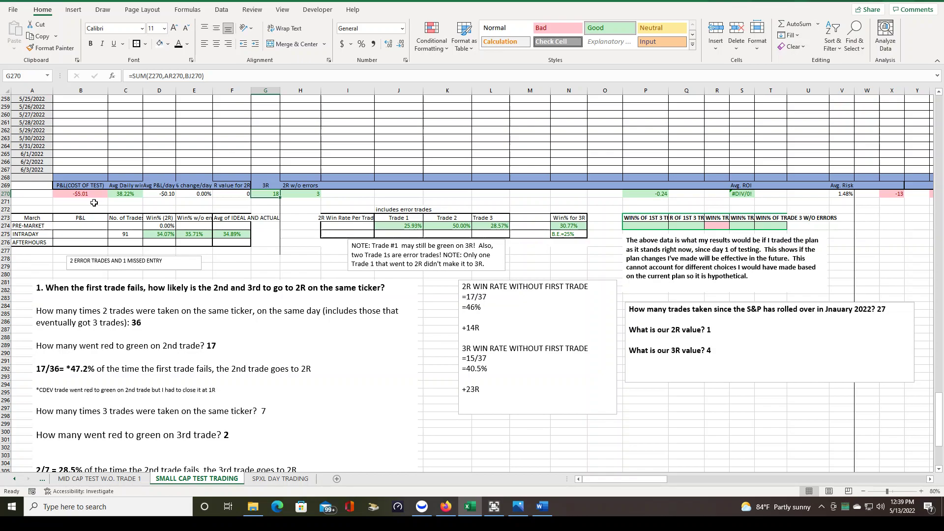
Read the notes below the summary tables on how likely the 2nd and 3rd trades on the same ticker go to 2R
scroll(94, 202, down, 3)
click(152, 213)
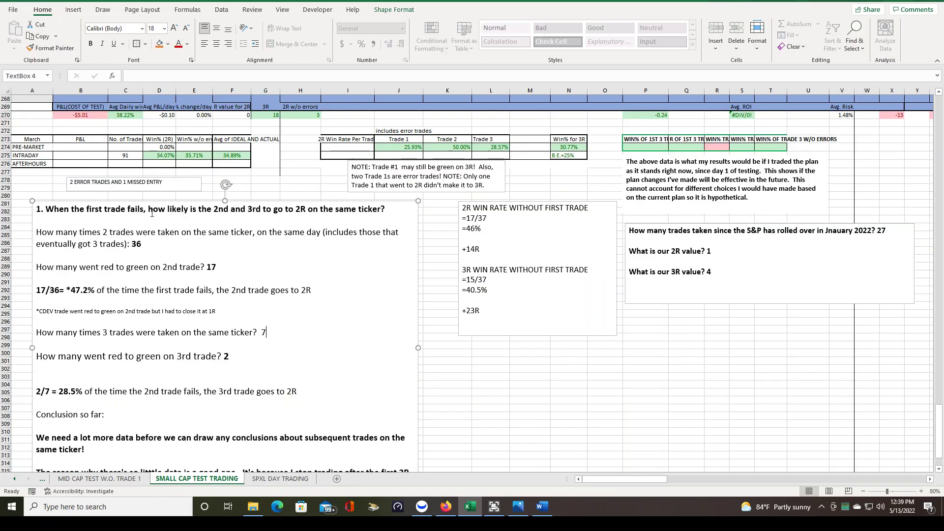
scroll(332, 361, up, 3)
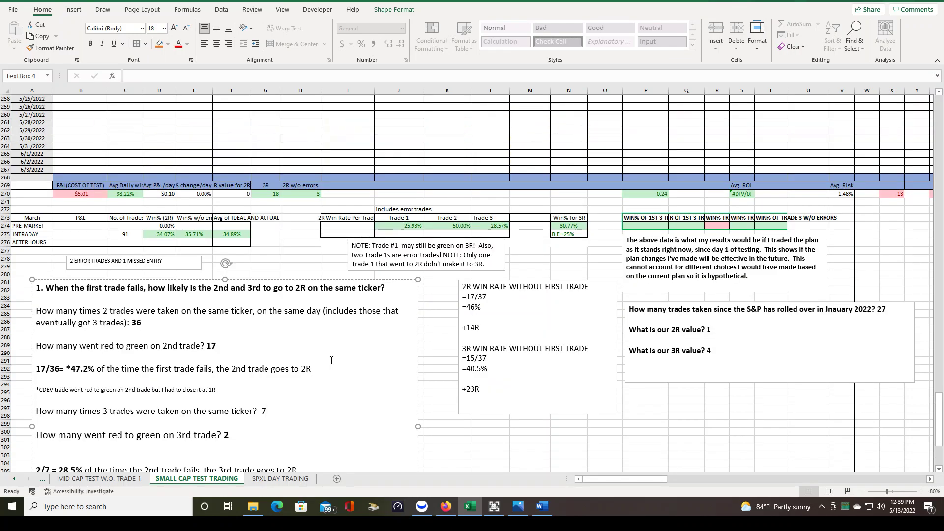
scroll(332, 360, down, 5)
scroll(345, 367, up, 5)
scroll(370, 377, down, 3)
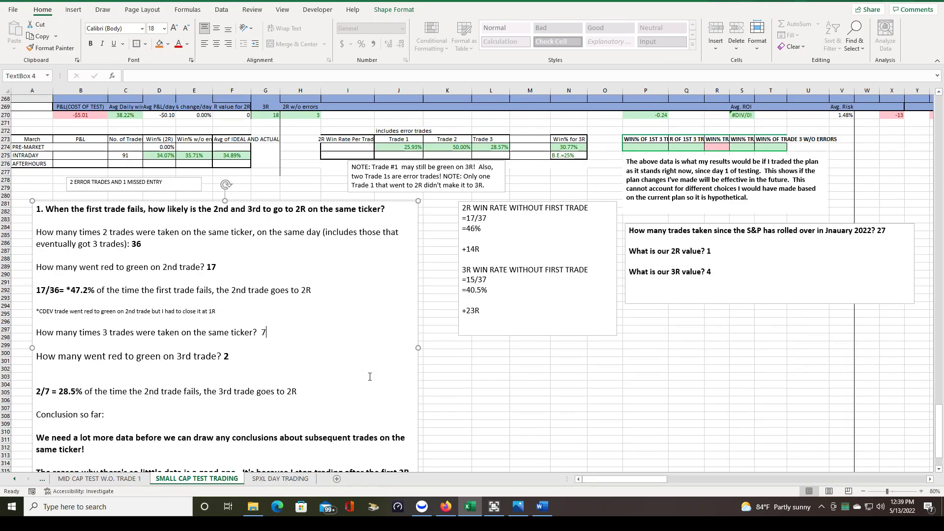
scroll(370, 376, up, 3)
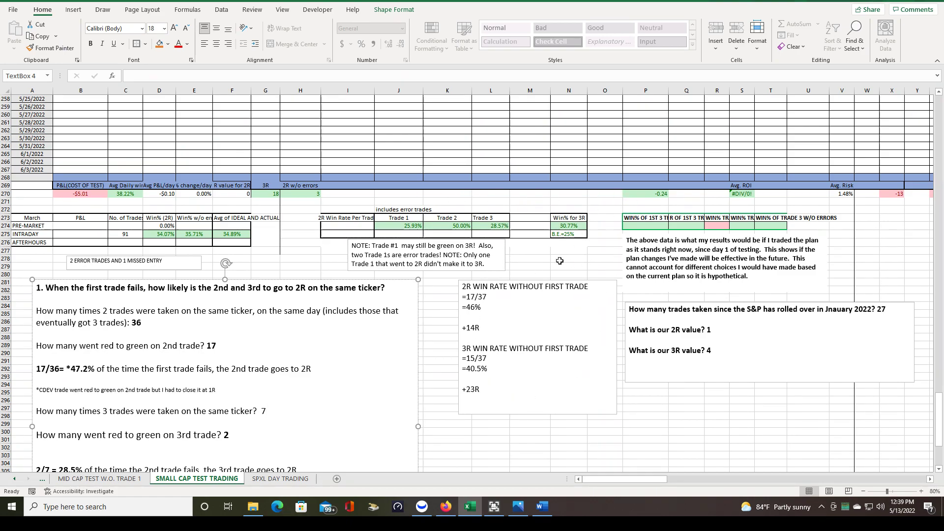
Review the latest logged trades through 5/13/2022 and the summary tables, and return to the first entries of the log
click(723, 417)
scroll(723, 416, up, 3)
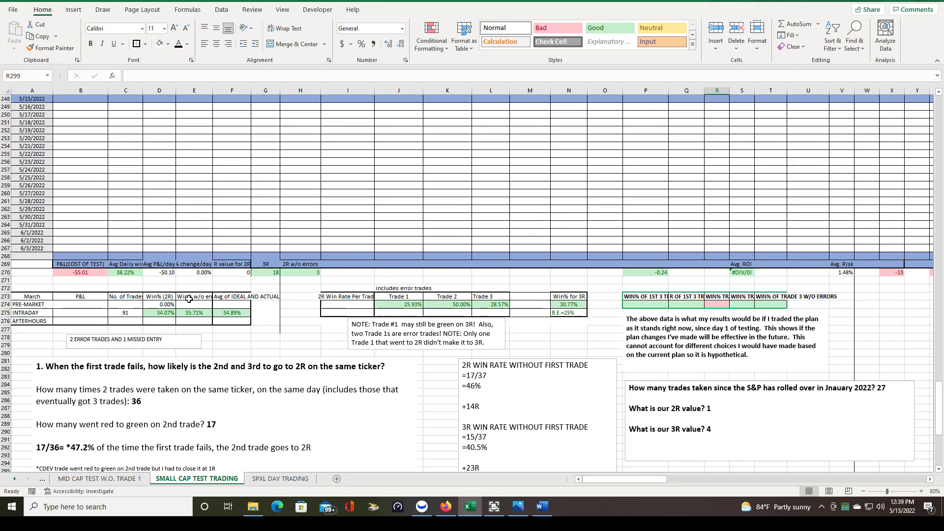
scroll(563, 240, up, 3)
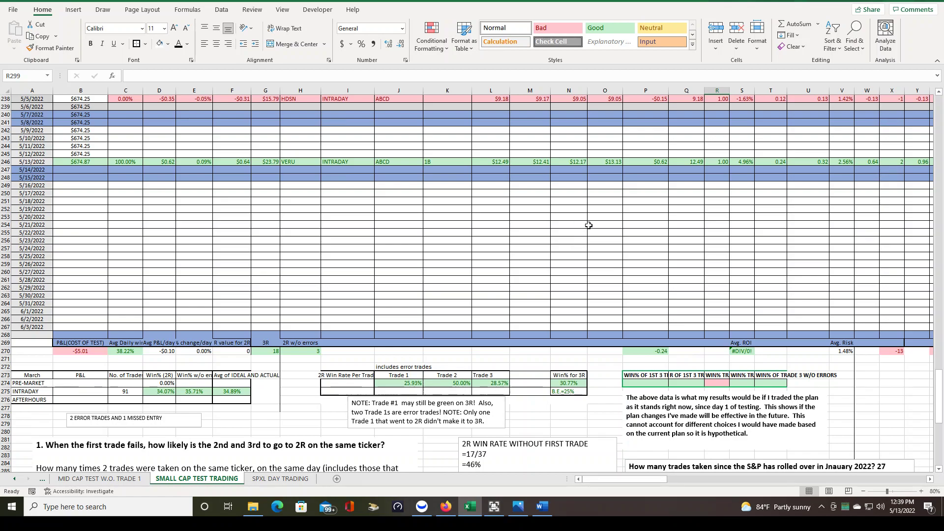
scroll(588, 225, up, 7)
scroll(624, 234, down, 3)
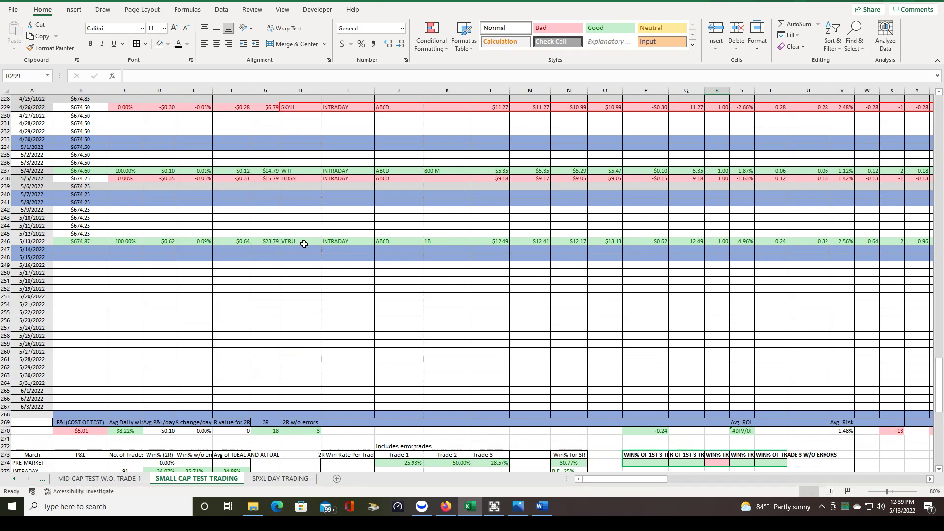
mouse_move(658, 486)
mouse_down()
mouse_move(676, 483)
mouse_move(658, 481)
mouse_up()
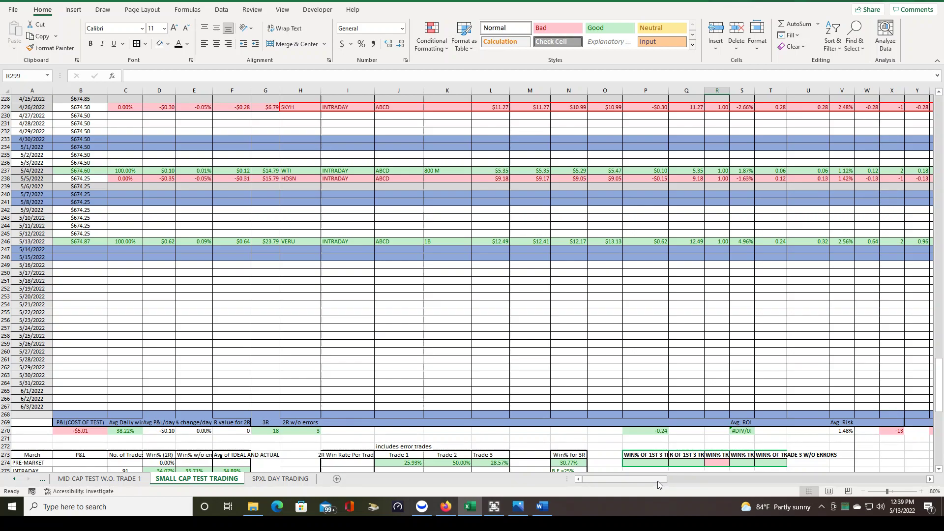
drag(941, 389, 942, 397)
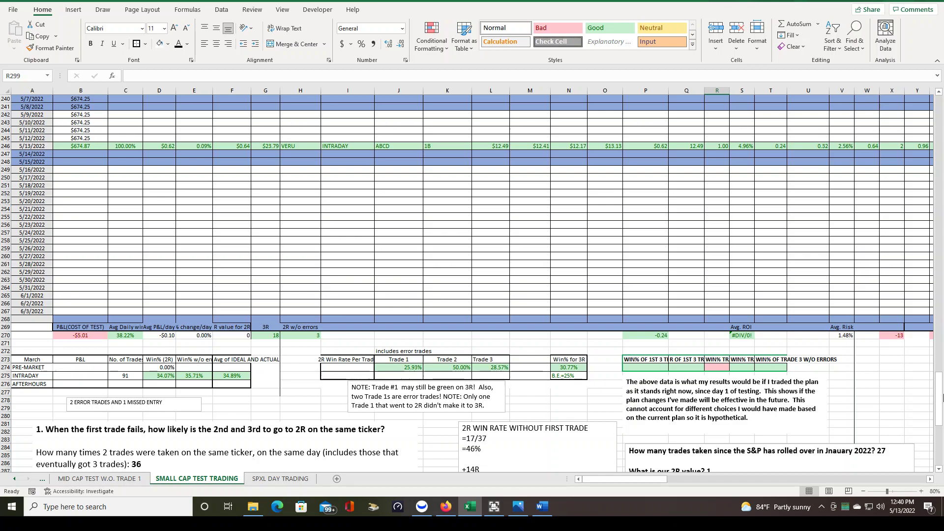
click(940, 397)
drag(942, 276, 943, 231)
drag(942, 139, 940, 107)
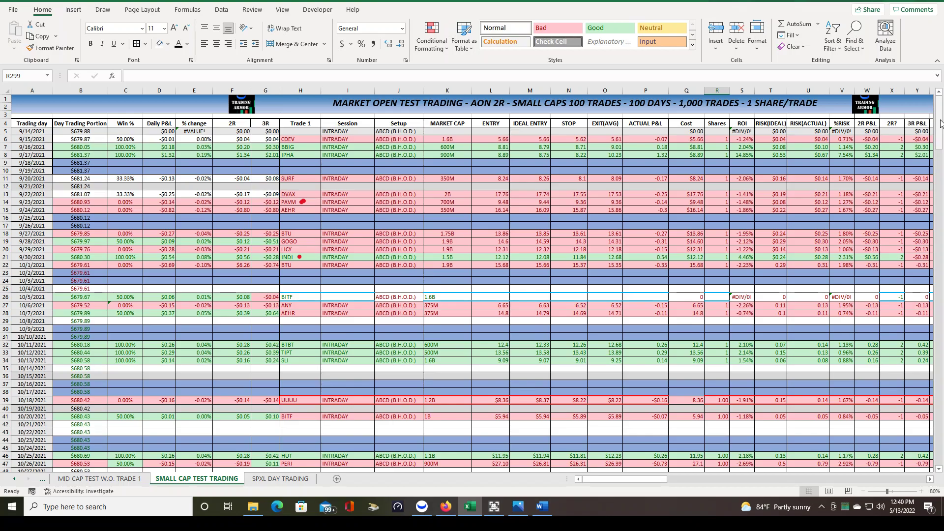
drag(941, 123, 942, 119)
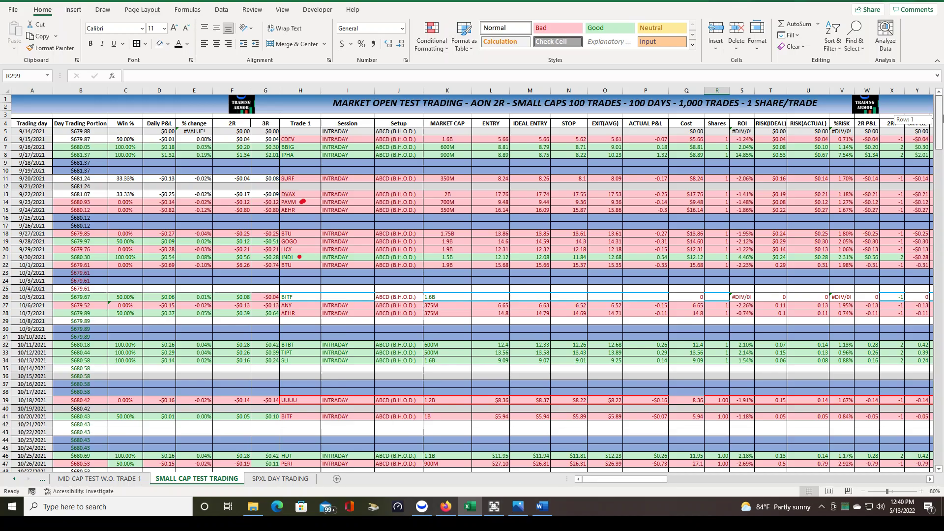
mouse_move(943, 119)
mouse_down()
mouse_move(938, 466)
mouse_move(940, 108)
mouse_up()
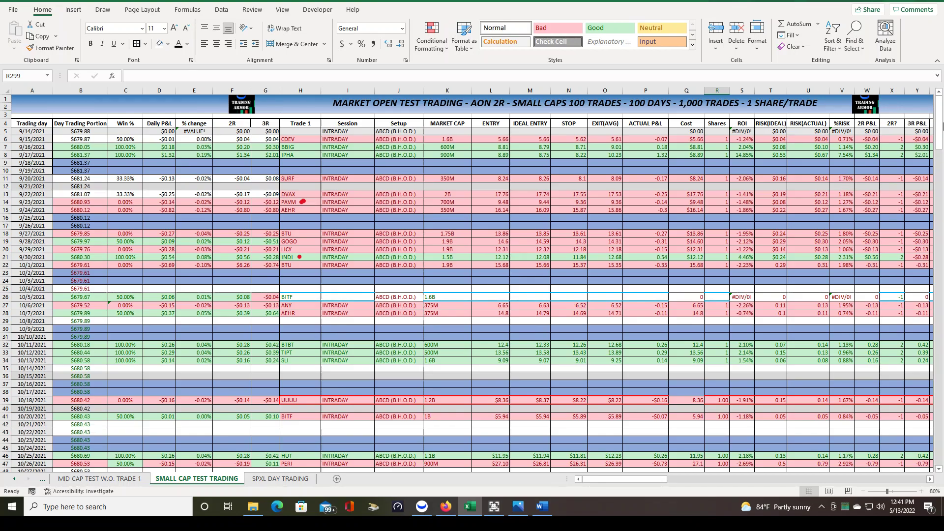
drag(942, 127, 941, 103)
drag(939, 126, 940, 102)
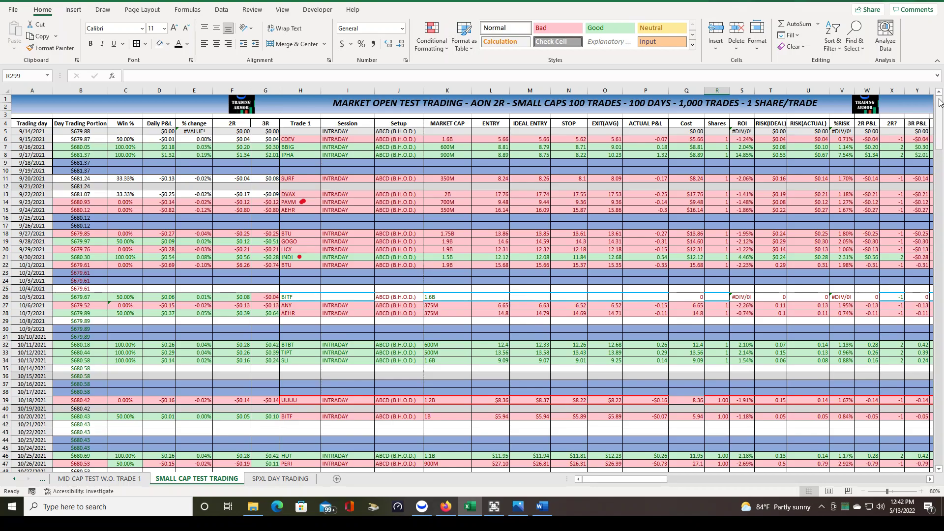
click(494, 507)
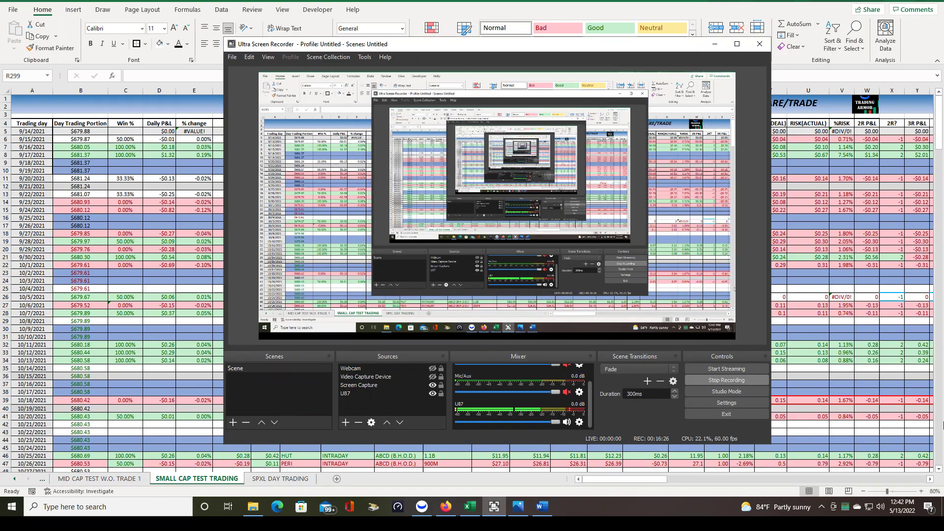